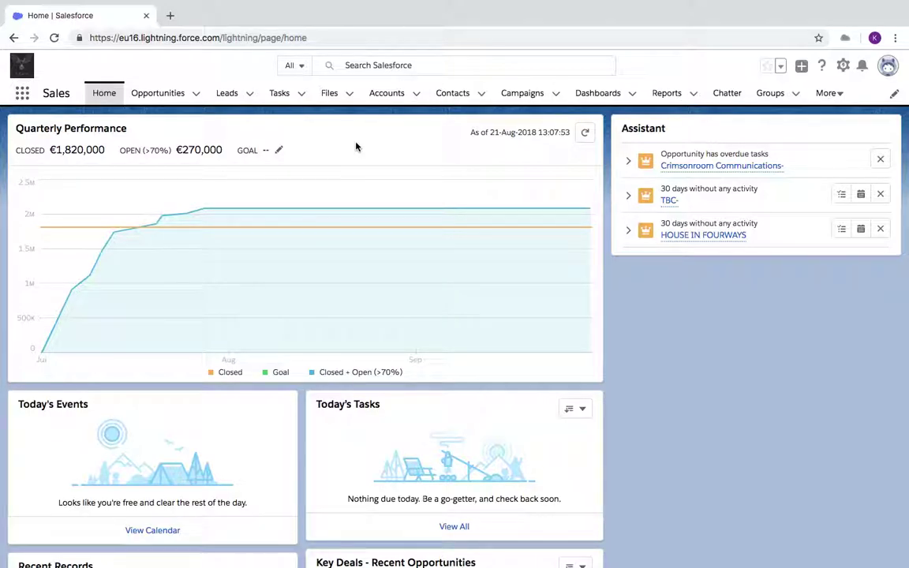
Step: Start a new opportunity named "Waterfall House Estate" and link it to the LoverDove account
{"action": "left_click", "coordinate": [171, 94]}
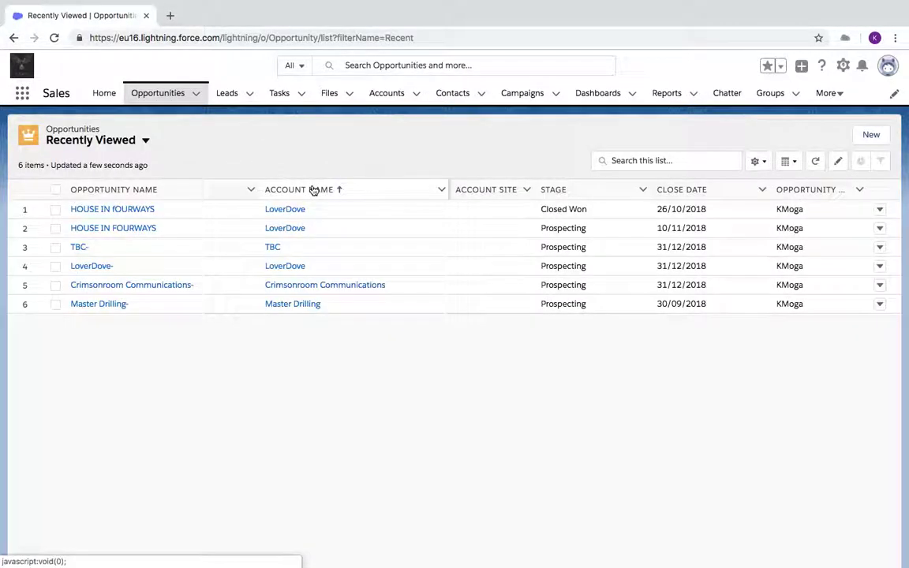
{"action": "left_click", "coordinate": [873, 140]}
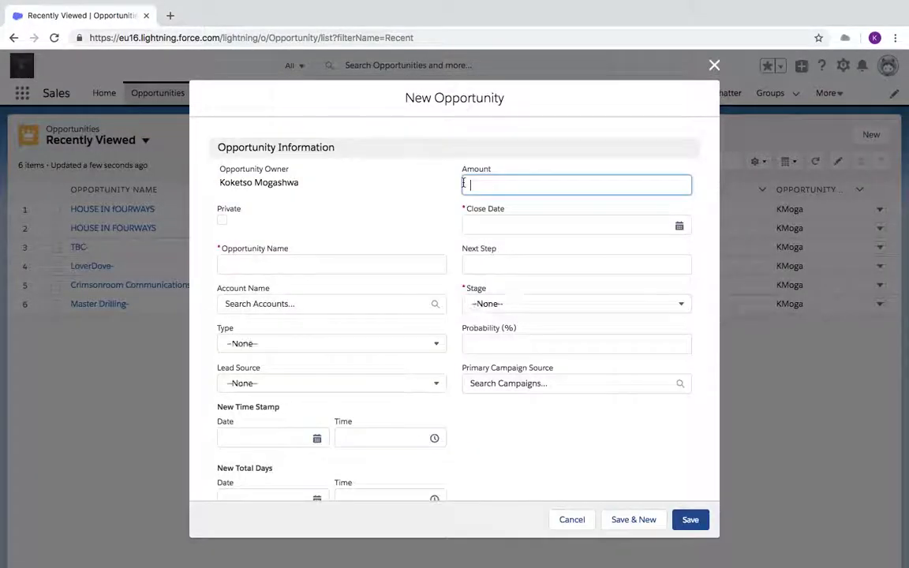
{"action": "left_click", "coordinate": [359, 261]}
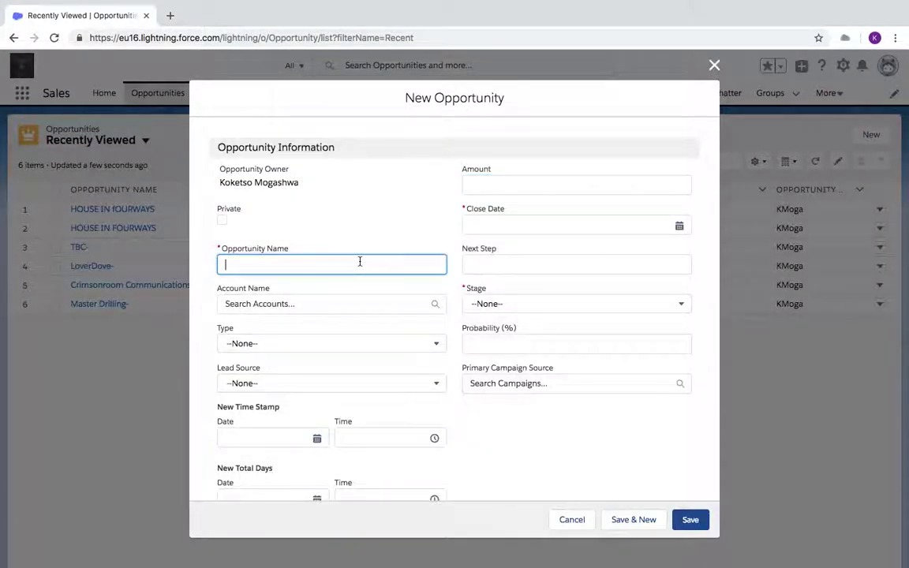
{"action": "type", "text": "Waterfall House Esa"}
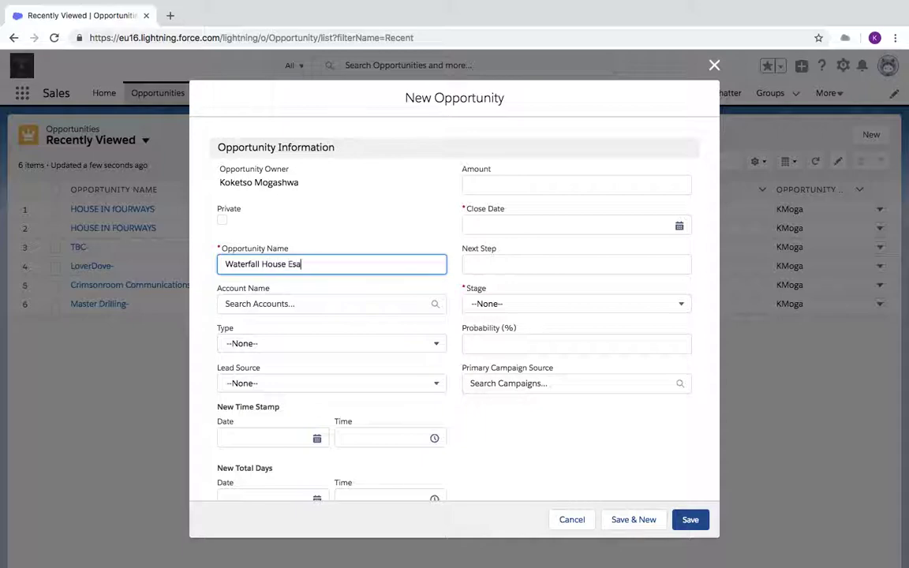
{"action": "type", "text": "tatate"}
{"action": "left_click", "coordinate": [362, 307]}
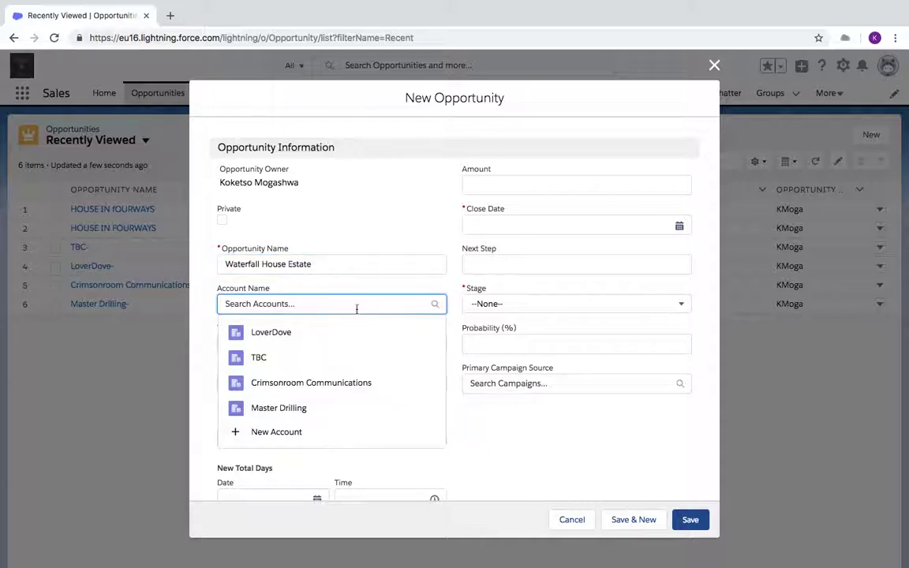
{"action": "left_click", "coordinate": [317, 336]}
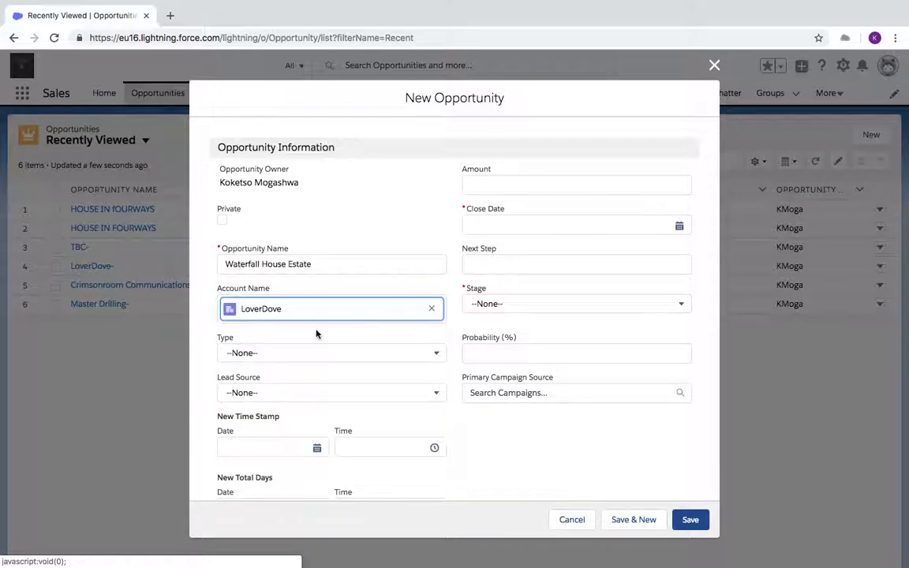
Step: Set the opportunity's amount to 5000 and its close date to 30/11/2018
{"action": "left_click", "coordinate": [528, 191]}
{"action": "type", "text": "5000"}
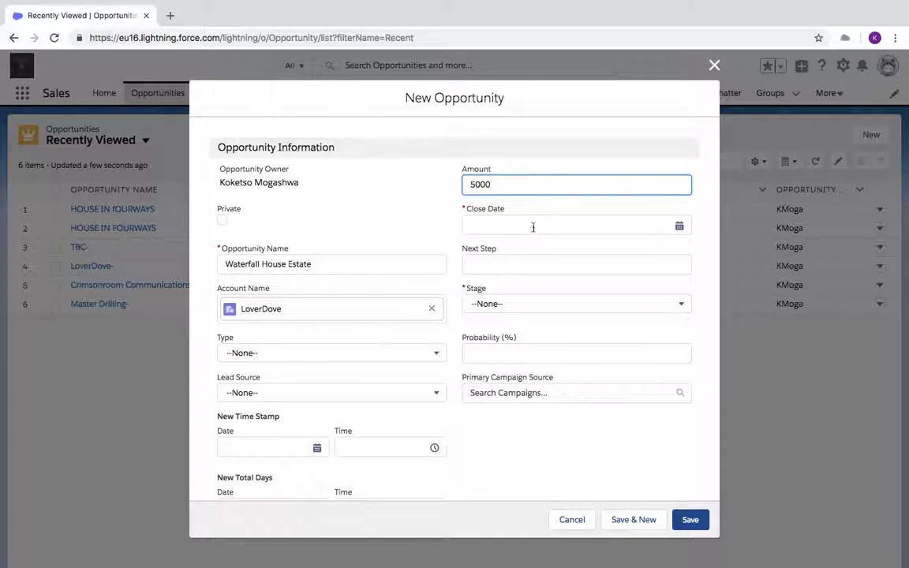
{"action": "left_click", "coordinate": [533, 225]}
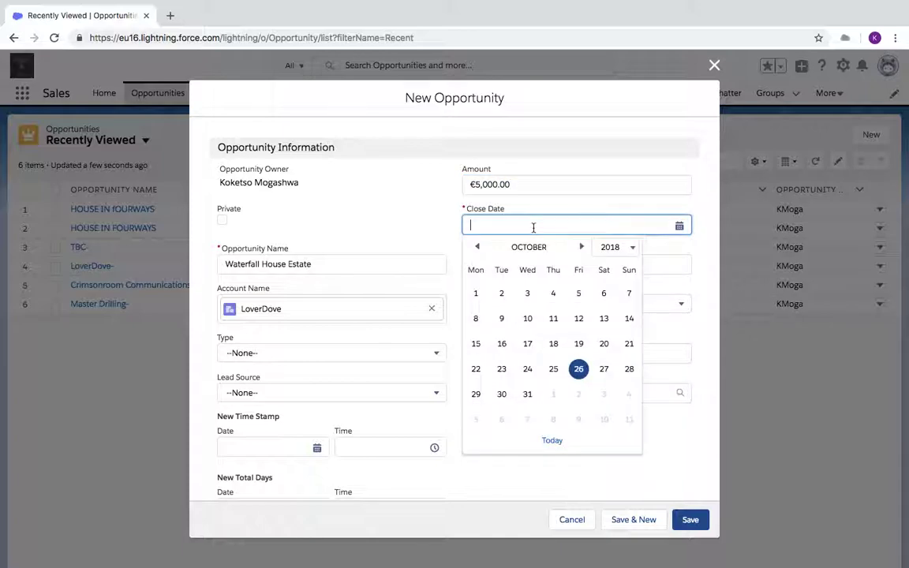
{"action": "left_click", "coordinate": [581, 247]}
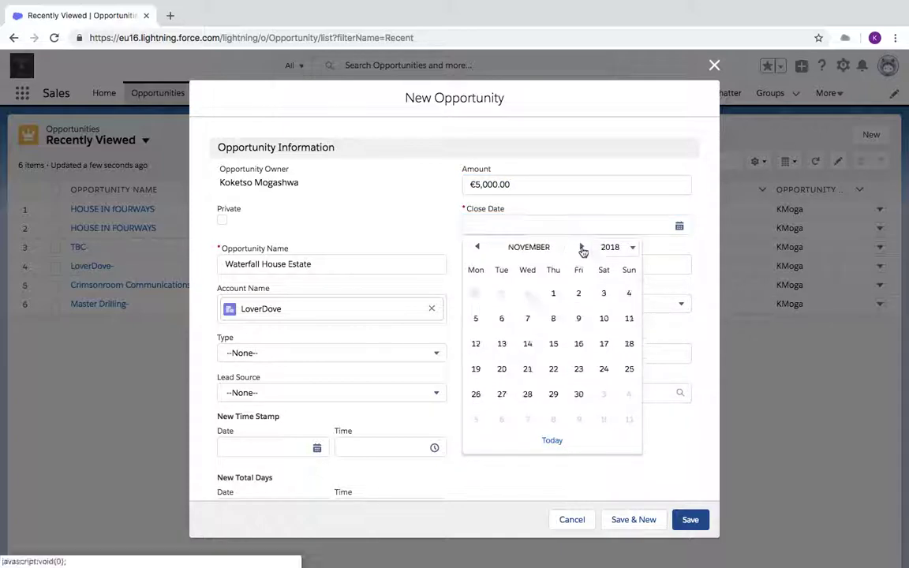
{"action": "left_click", "coordinate": [579, 395]}
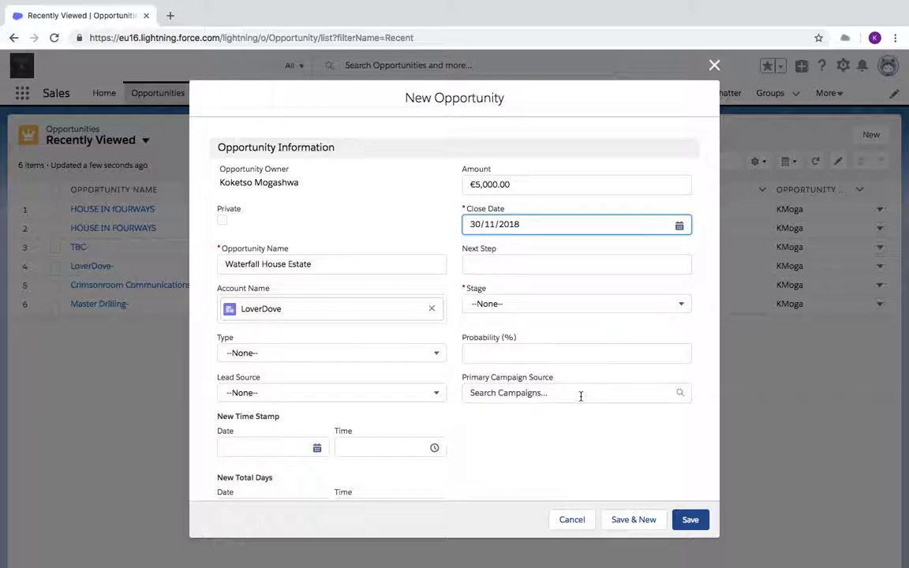
Step: Enter "Confirm with client on moving premises" as the next step and set the stage to Prospecting
{"action": "left_click", "coordinate": [490, 265]}
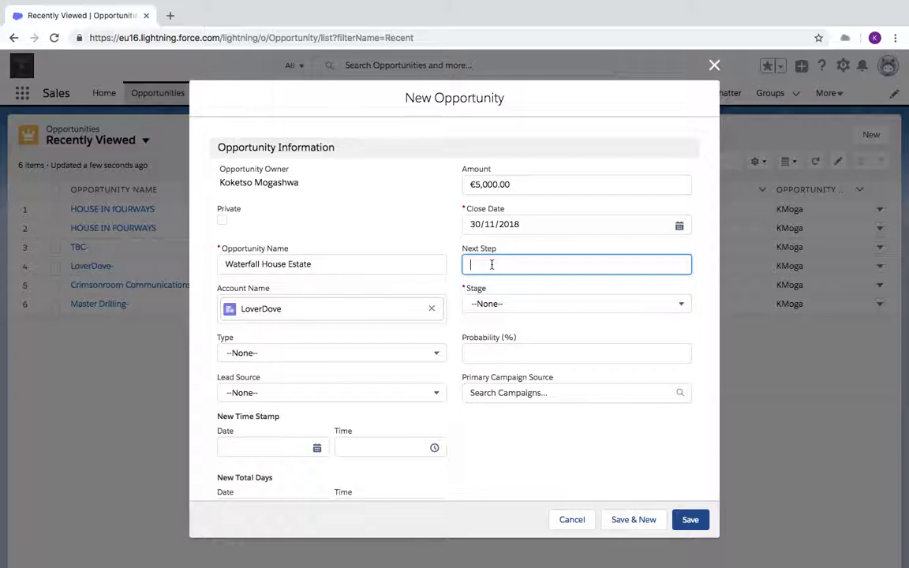
{"action": "type", "text": "Confirm with client on moving premises"}
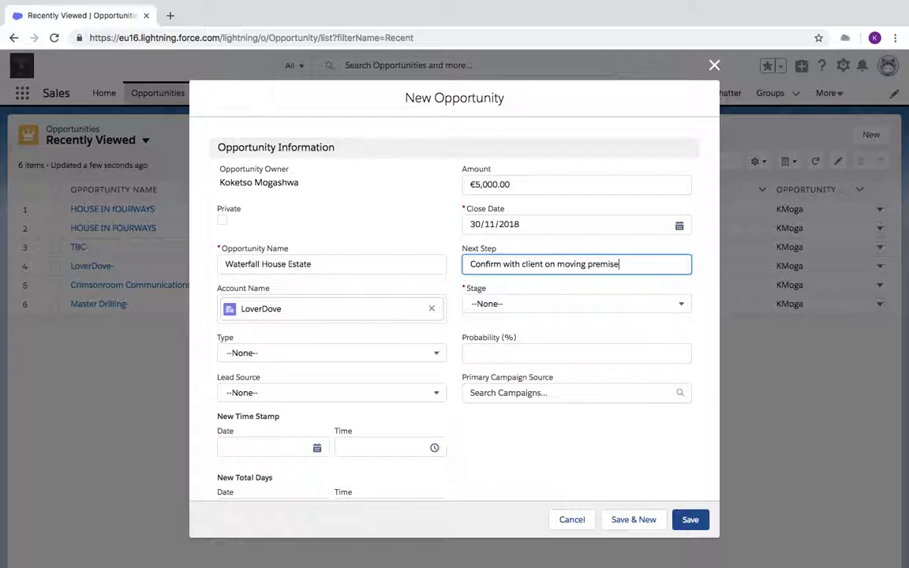
{"action": "left_click", "coordinate": [520, 305]}
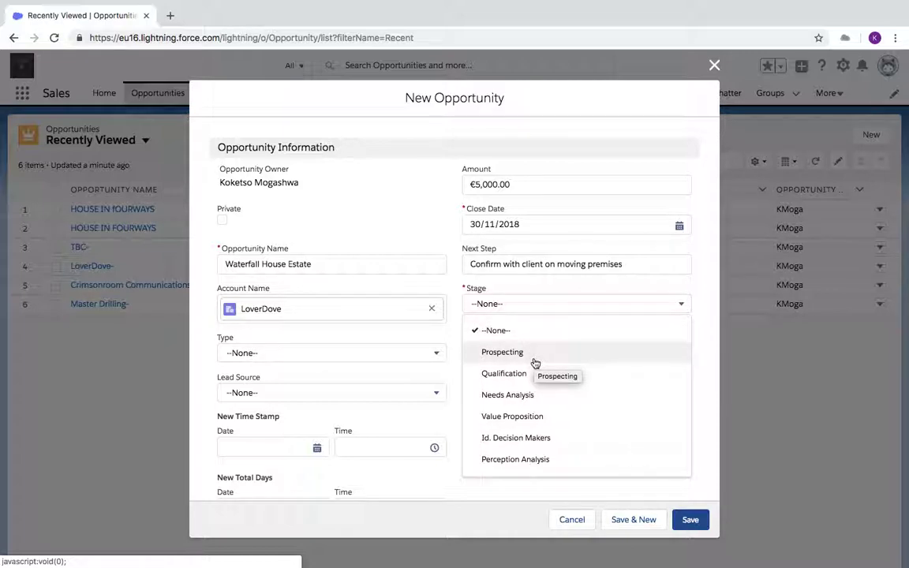
{"action": "left_click", "coordinate": [534, 362]}
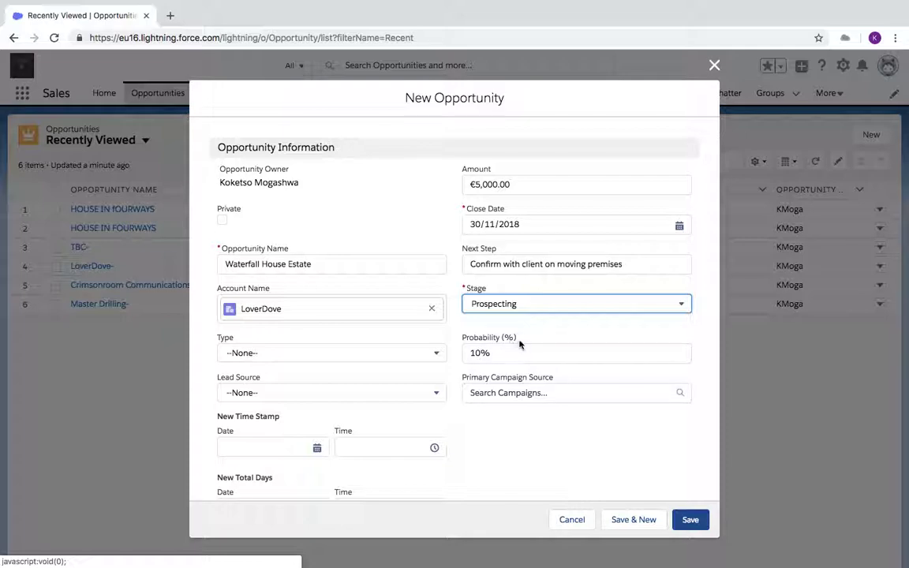
Step: Change the opportunity's probability to 5%
{"action": "left_click", "coordinate": [515, 356]}
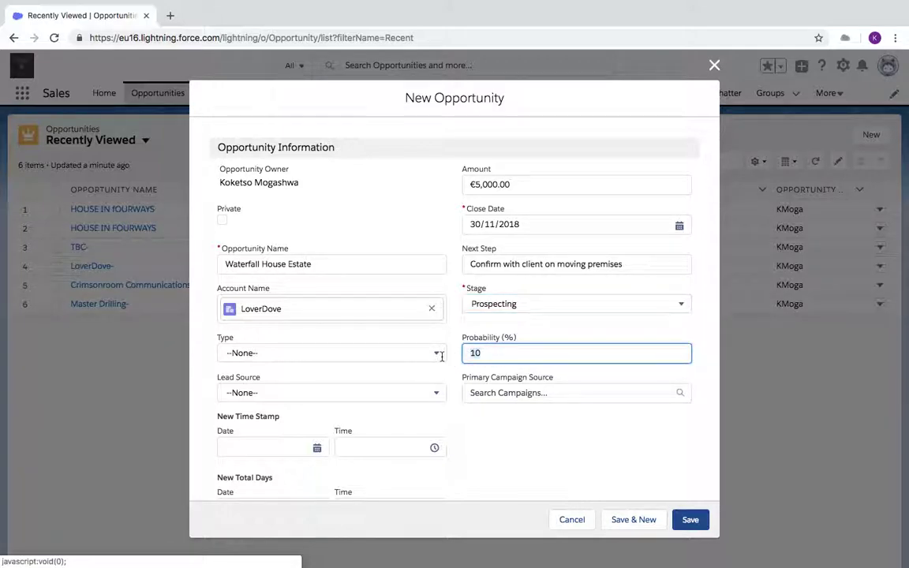
{"action": "key", "text": "BackSpace"}
{"action": "key", "text": "BackSpace"}
{"action": "type", "text": "5"}
{"action": "left_click", "coordinate": [483, 458]}
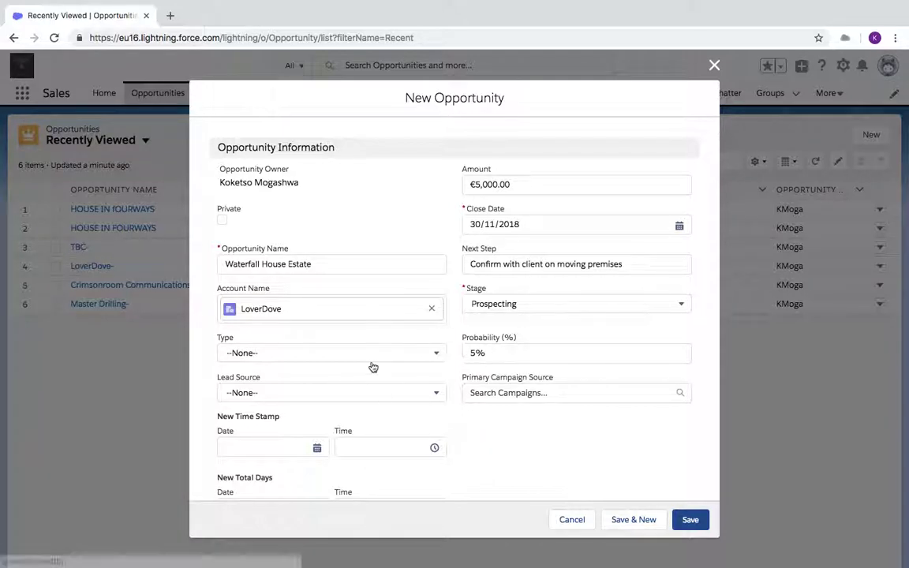
Step: Enter the description "Client is awaiting to see new premises need to take client for viewing"
{"action": "scroll", "coordinate": [371, 367], "scroll_direction": "down", "scroll_amount": 5}
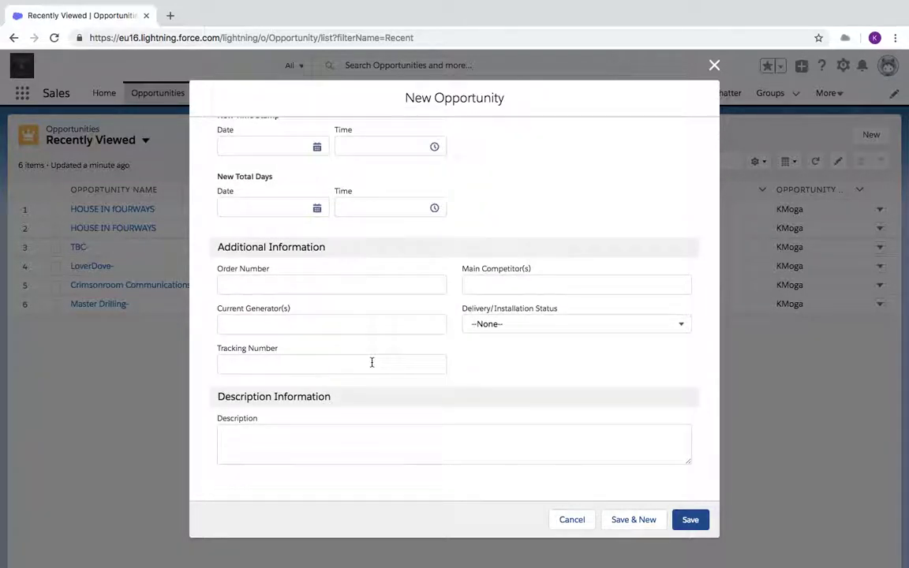
{"action": "left_click", "coordinate": [372, 439]}
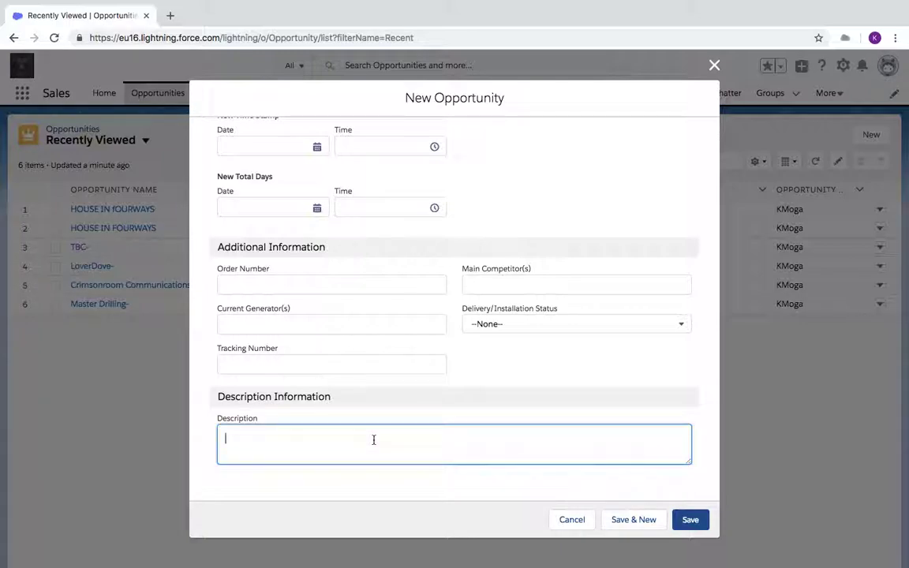
{"action": "type", "text": "Client is awaiting to see new p"}
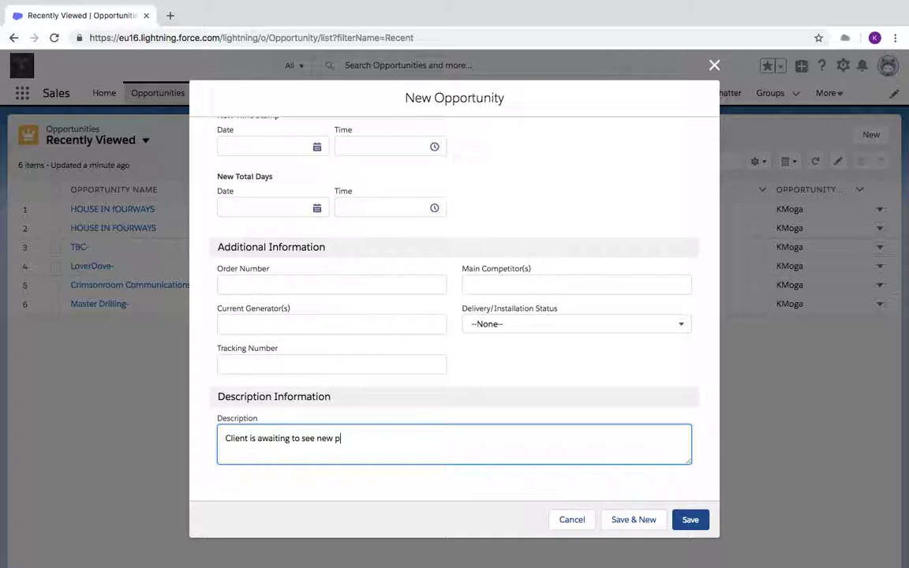
{"action": "type", "text": "remis"}
{"action": "type", "text": "es"}
{"action": "type", "text": " ned"}
{"action": "type", "text": "d to take c"}
{"action": "type", "text": "liesn"}
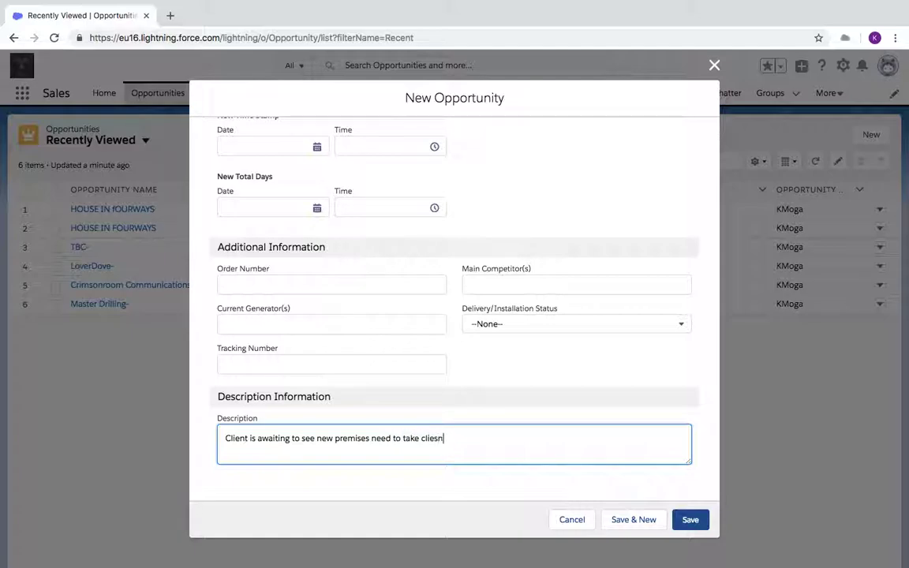
{"action": "key", "text": "BackSpace"}
{"action": "key", "text": "BackSpace"}
{"action": "type", "text": "nt for viewing"}
Step: Save the new opportunity and mark Qualification as its current stage
{"action": "scroll", "coordinate": [554, 321], "scroll_direction": "up", "scroll_amount": 3}
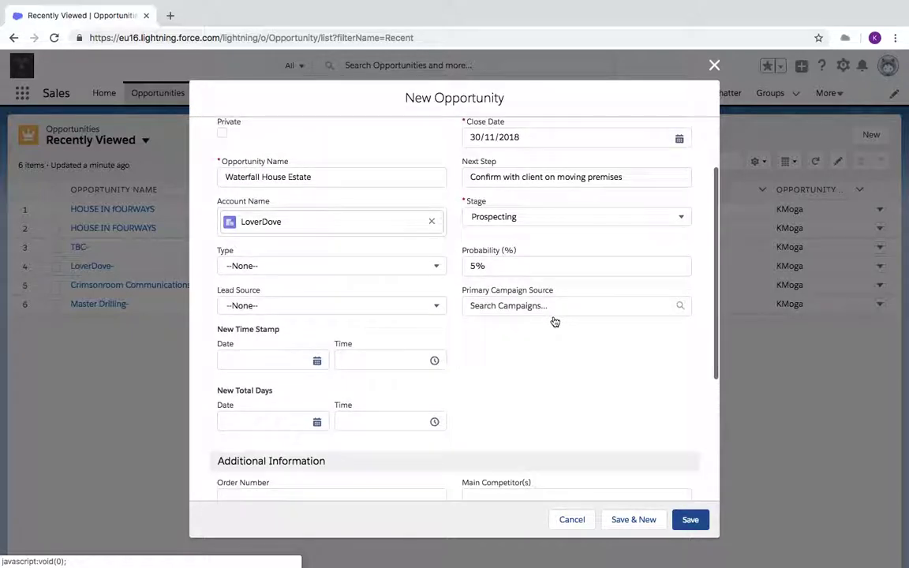
{"action": "scroll", "coordinate": [554, 321], "scroll_direction": "up", "scroll_amount": 2}
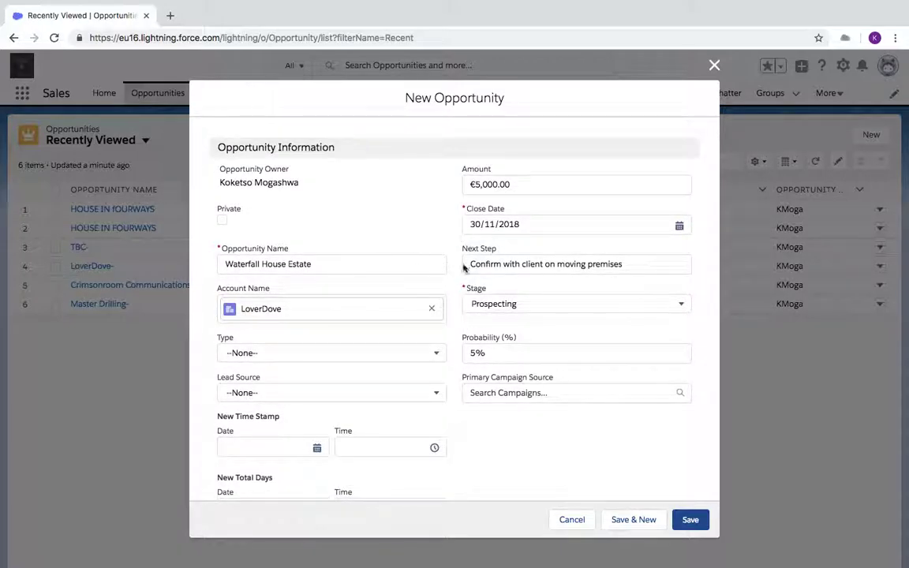
{"action": "scroll", "coordinate": [544, 391], "scroll_direction": "down", "scroll_amount": 5}
{"action": "left_click", "coordinate": [692, 519]}
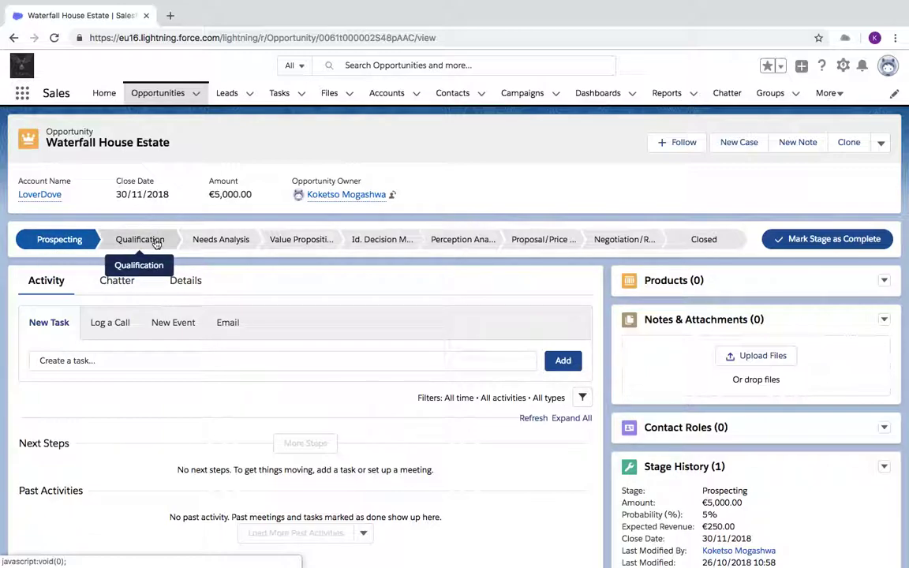
{"action": "left_click", "coordinate": [156, 244]}
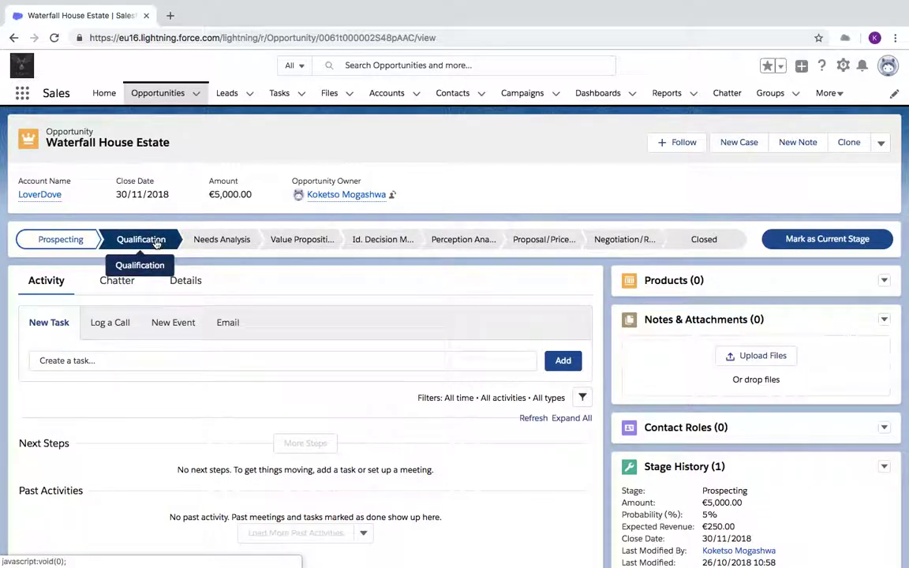
{"action": "left_click", "coordinate": [823, 241]}
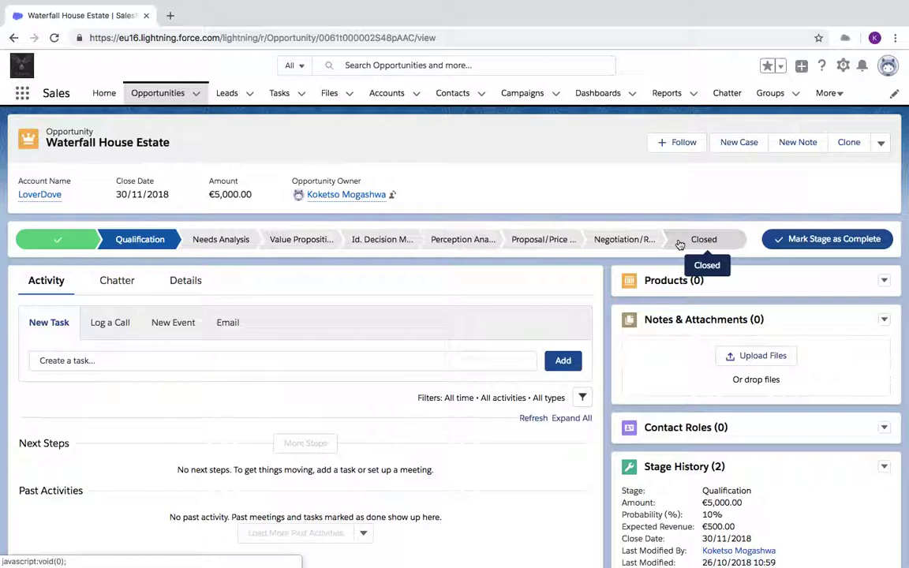
Step: Close the Waterfall House Estate opportunity with the stage Closed Won and save it
{"action": "left_click", "coordinate": [680, 245]}
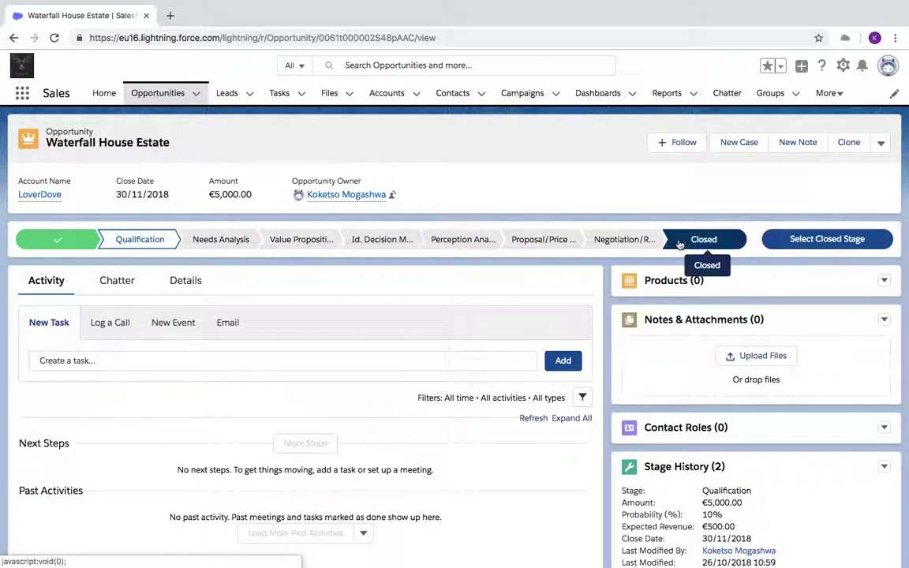
{"action": "left_click", "coordinate": [210, 243]}
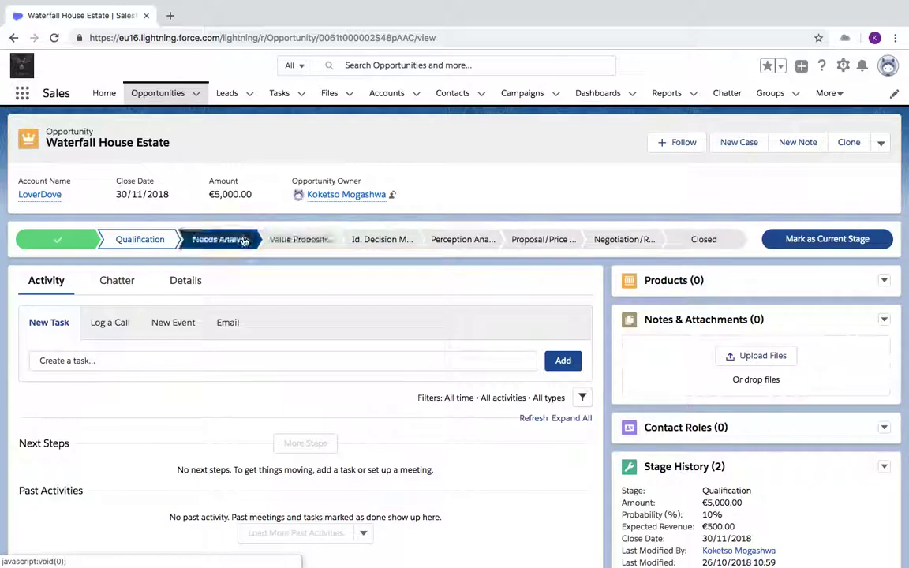
{"action": "left_click", "coordinate": [701, 242]}
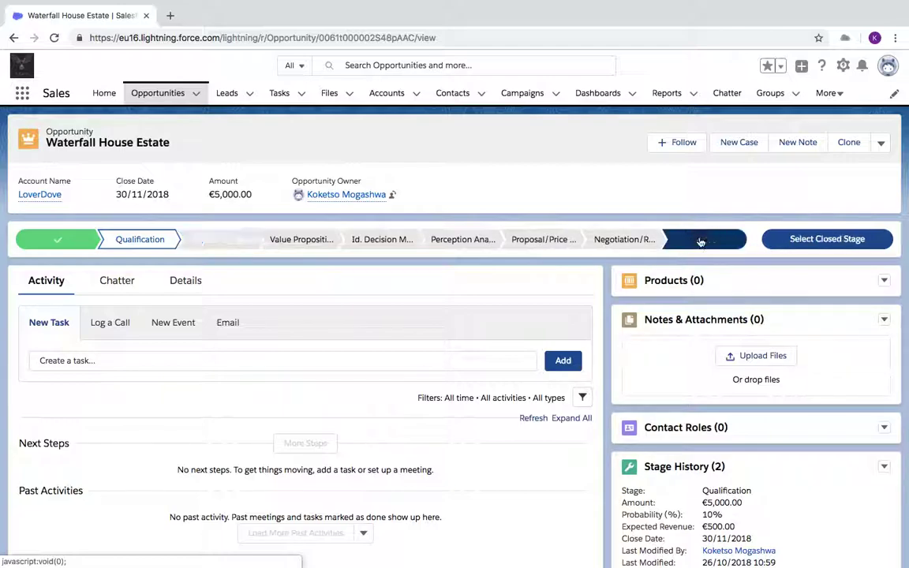
{"action": "left_click", "coordinate": [793, 238]}
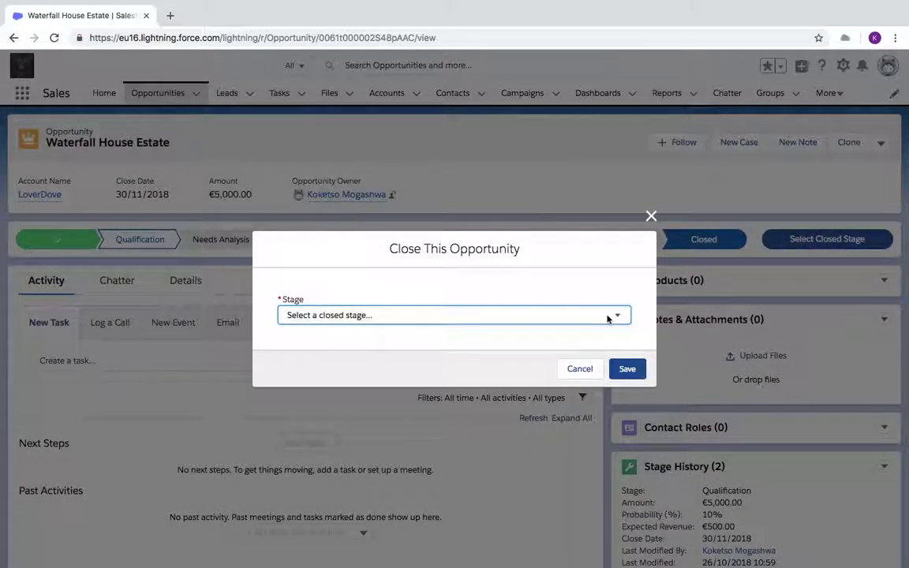
{"action": "left_click", "coordinate": [608, 317]}
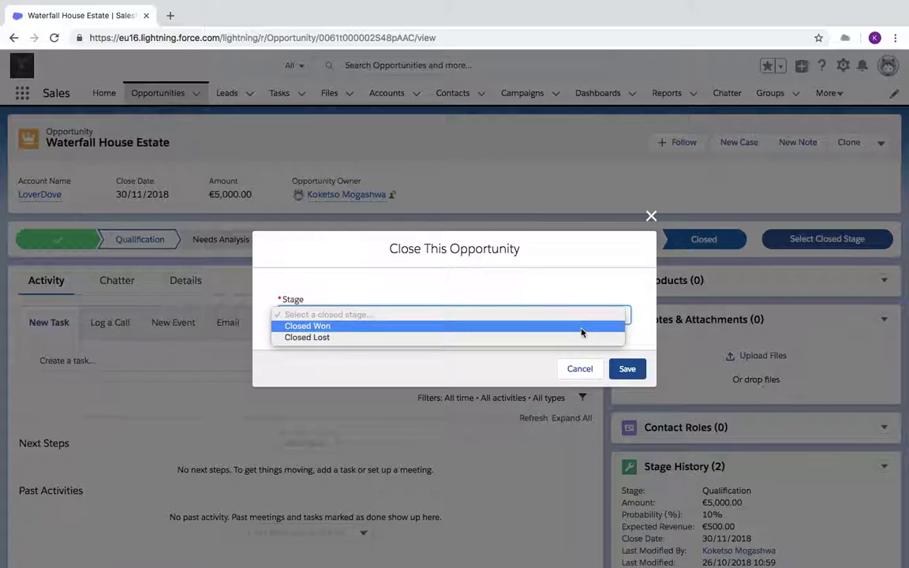
{"action": "left_click", "coordinate": [397, 328]}
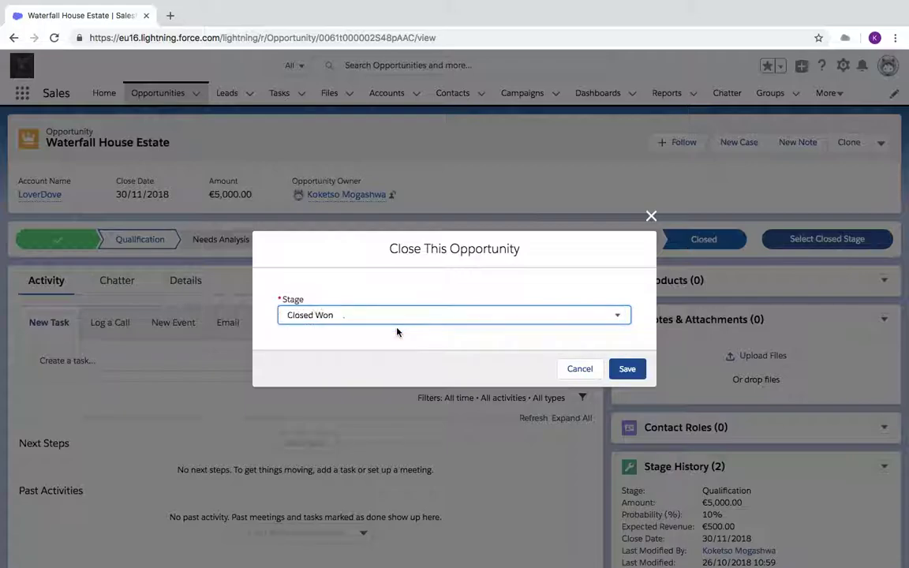
{"action": "left_click", "coordinate": [626, 370]}
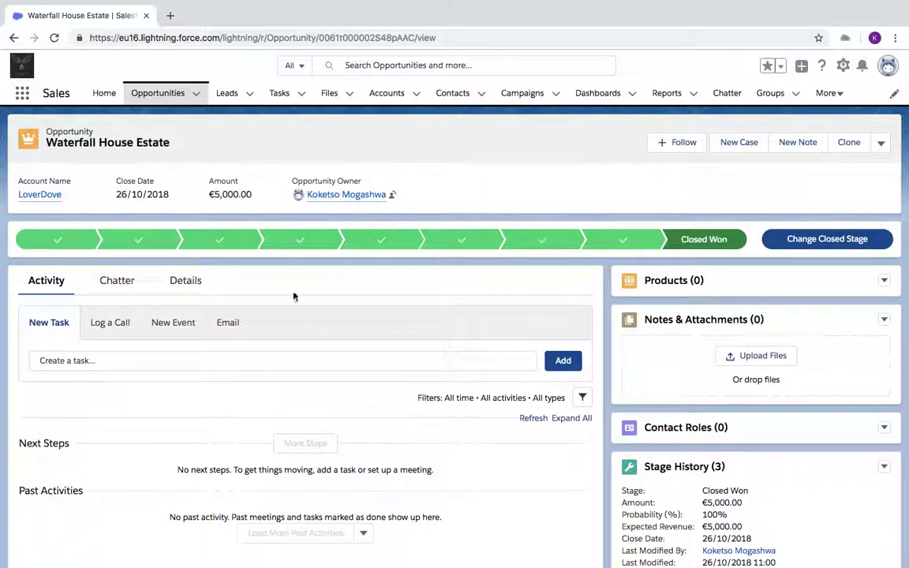
Step: Review the Waterfall House Estate opportunity's details, and display the All Opportunities list view as a Kanban board
{"action": "left_click", "coordinate": [186, 281]}
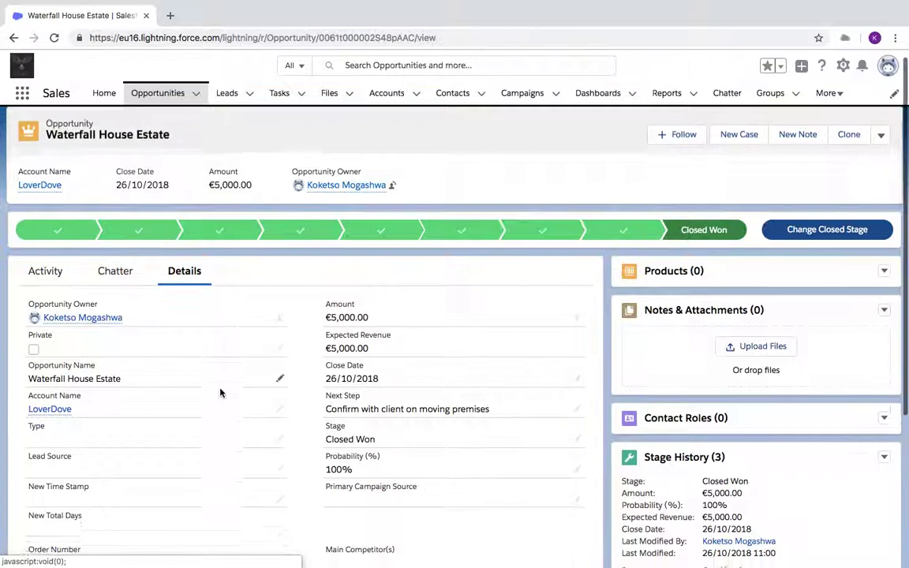
{"action": "left_click", "coordinate": [174, 93]}
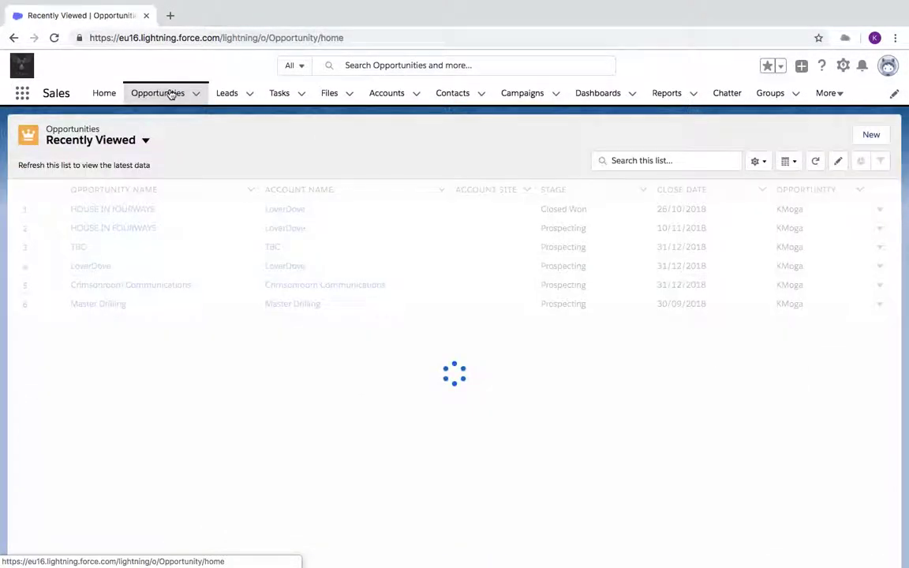
{"action": "left_click", "coordinate": [146, 140]}
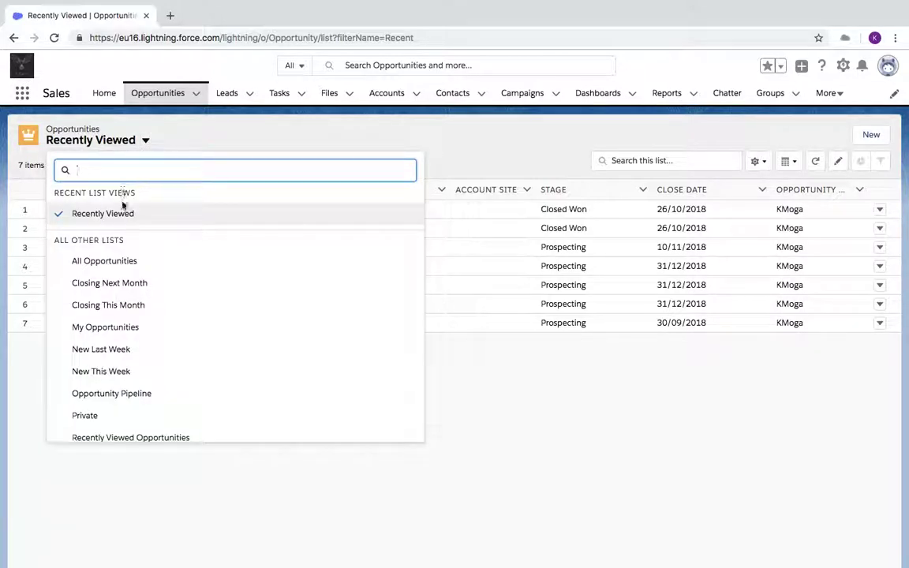
{"action": "left_click", "coordinate": [122, 259]}
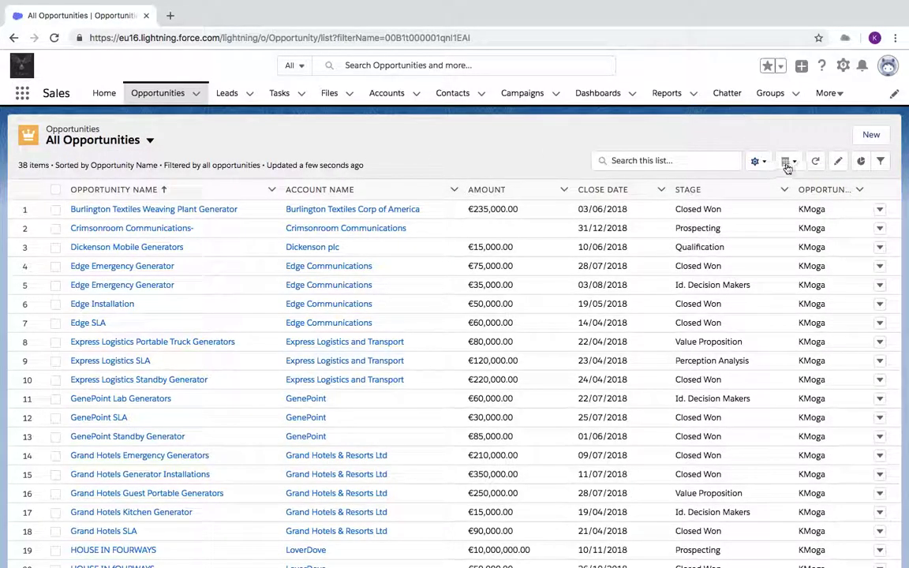
{"action": "left_click", "coordinate": [787, 162]}
{"action": "left_click", "coordinate": [782, 230]}
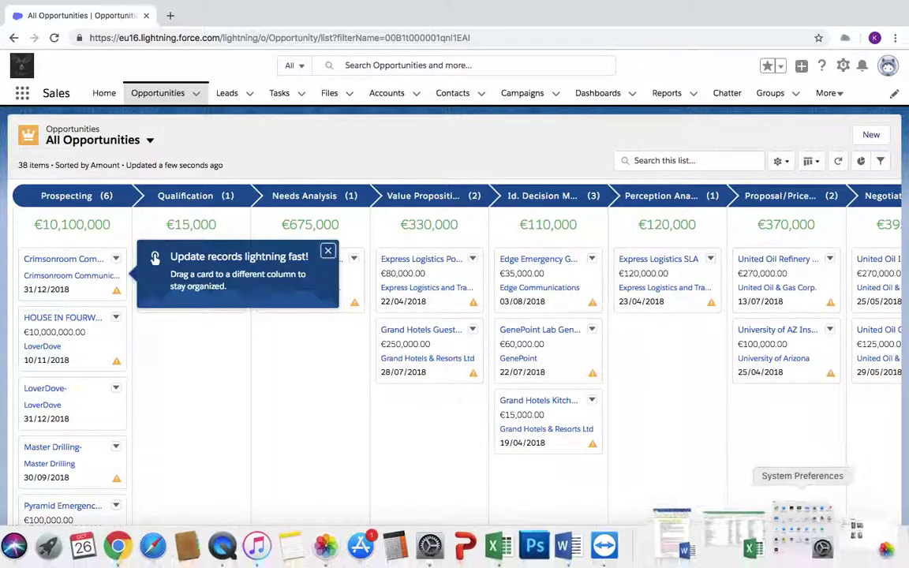
Step: Look for the Waterfall House Estate card in the Closed Won column of the Kanban board
{"action": "scroll", "coordinate": [798, 492], "scroll_direction": "right", "scroll_amount": 2}
{"action": "scroll", "coordinate": [798, 492], "scroll_direction": "right", "scroll_amount": 3}
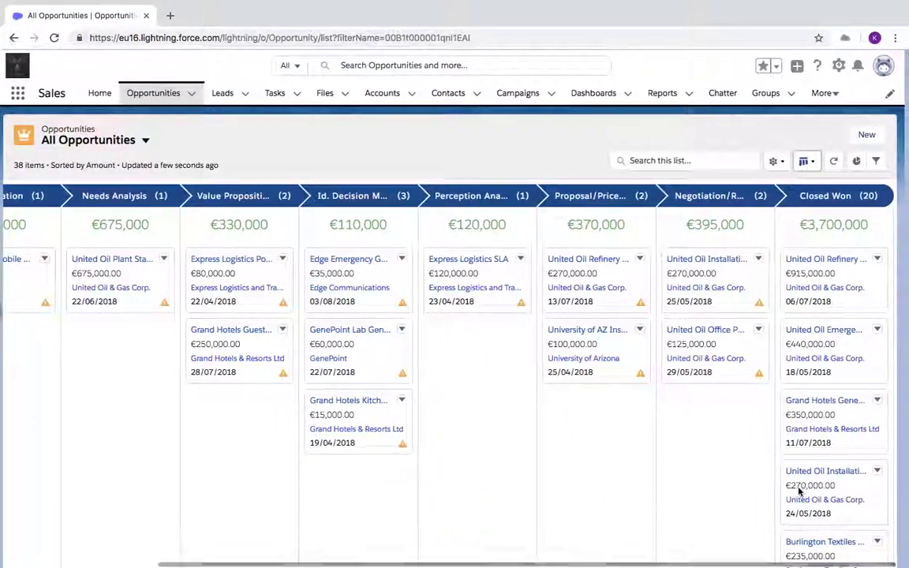
{"action": "scroll", "coordinate": [832, 337], "scroll_direction": "down", "scroll_amount": 5}
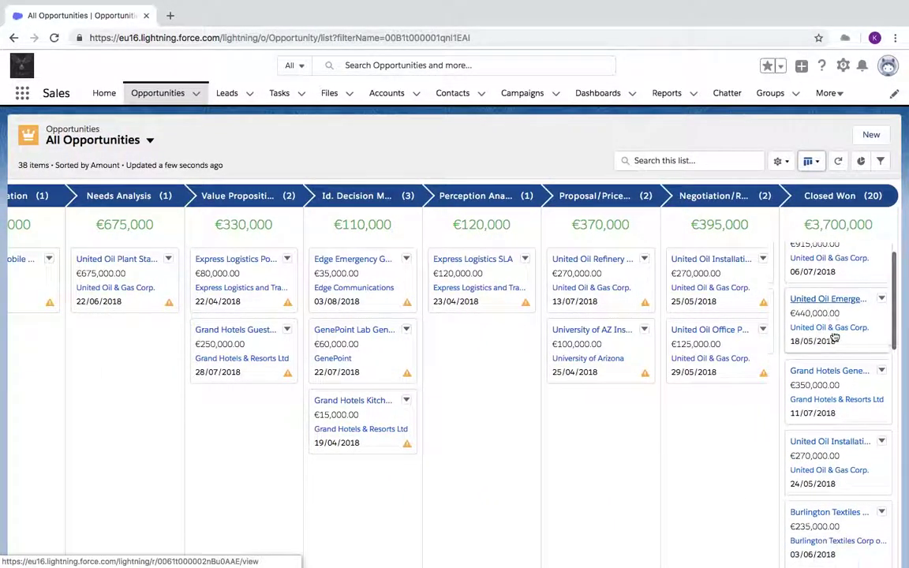
{"action": "scroll", "coordinate": [834, 336], "scroll_direction": "down", "scroll_amount": 5}
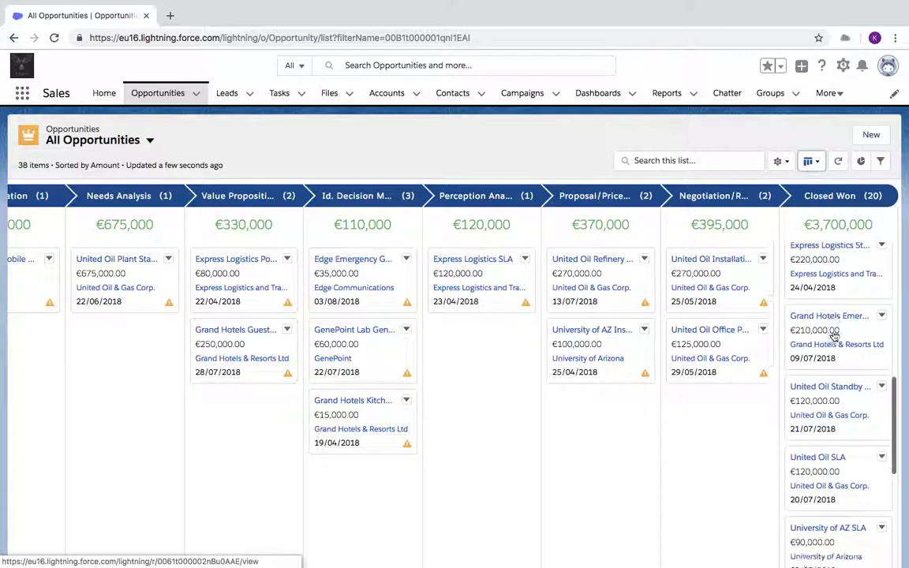
{"action": "scroll", "coordinate": [834, 336], "scroll_direction": "down", "scroll_amount": 5}
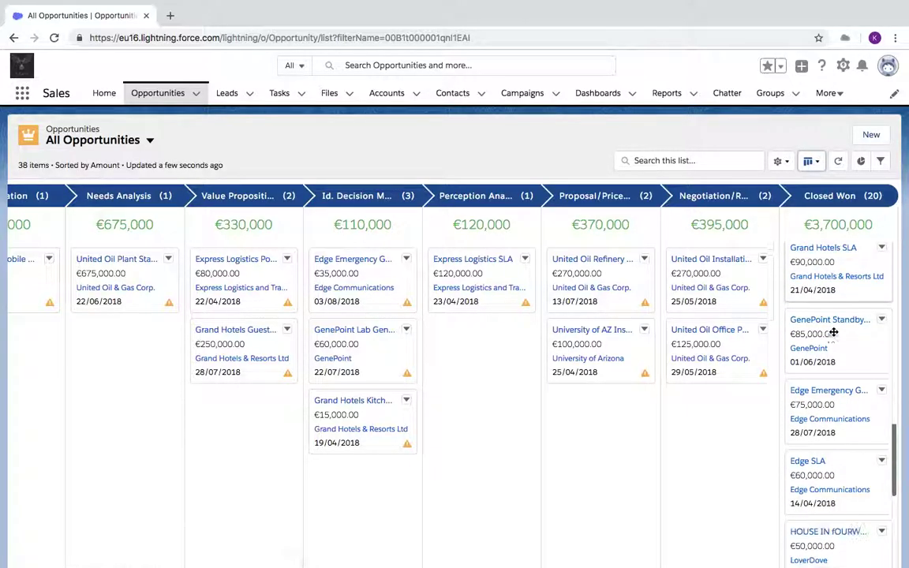
{"action": "scroll", "coordinate": [835, 332], "scroll_direction": "down", "scroll_amount": 1}
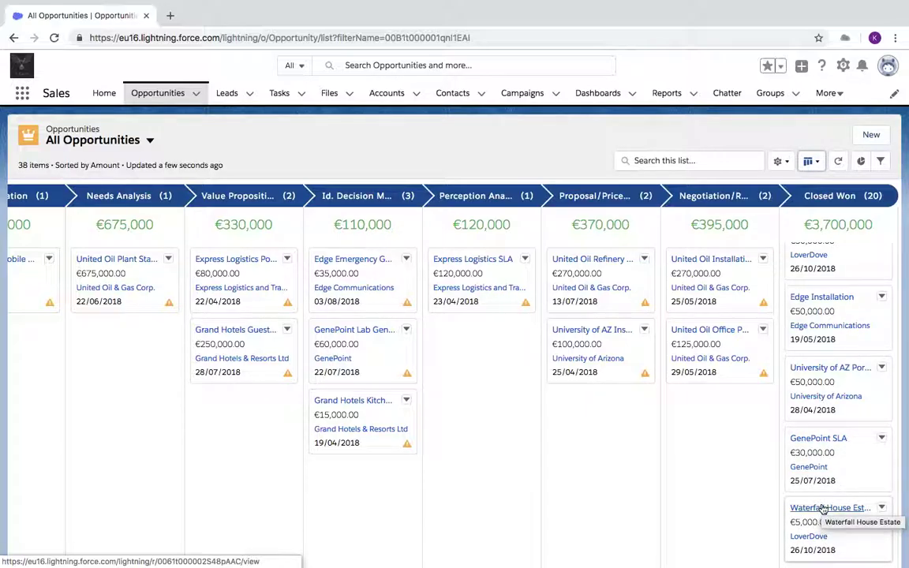
Step: Move the €100,000 University of AZ opportunity to Negotiation/Review and the Grand Hotels Kitchen Generator opportunity to Perception Analysis
{"action": "left_click_drag", "start_coordinate": [572, 349], "coordinate": [688, 407]}
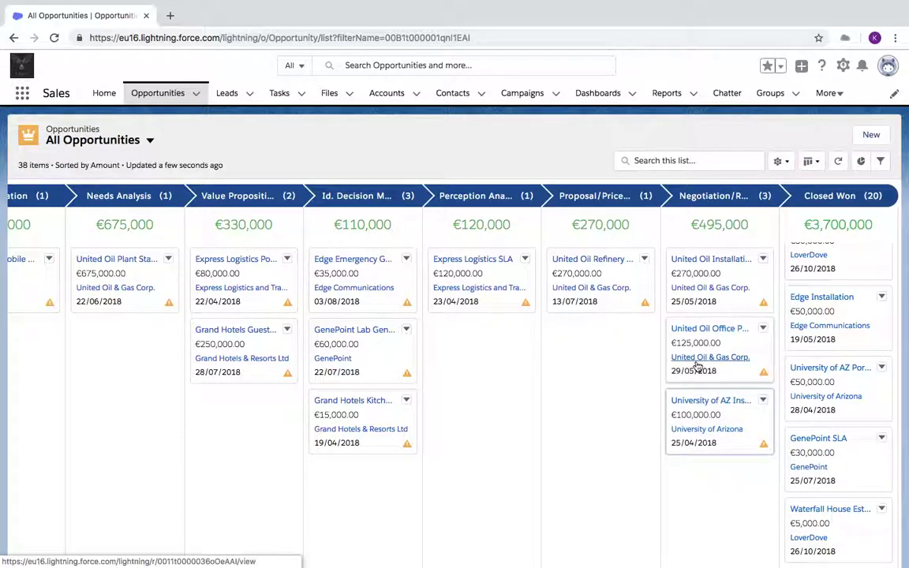
{"action": "left_click_drag", "start_coordinate": [377, 405], "coordinate": [460, 360]}
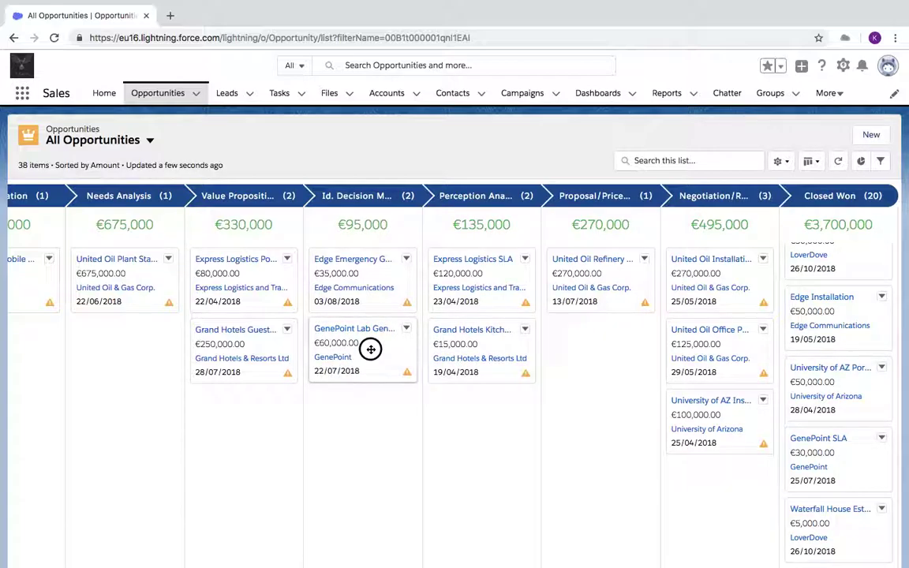
Step: Move the GenePoint Lab Generators opportunity to Perception Analysis and Grand Hotels Guest Portable Generators to Id. Decision Makers
{"action": "left_click_drag", "start_coordinate": [369, 349], "coordinate": [471, 411]}
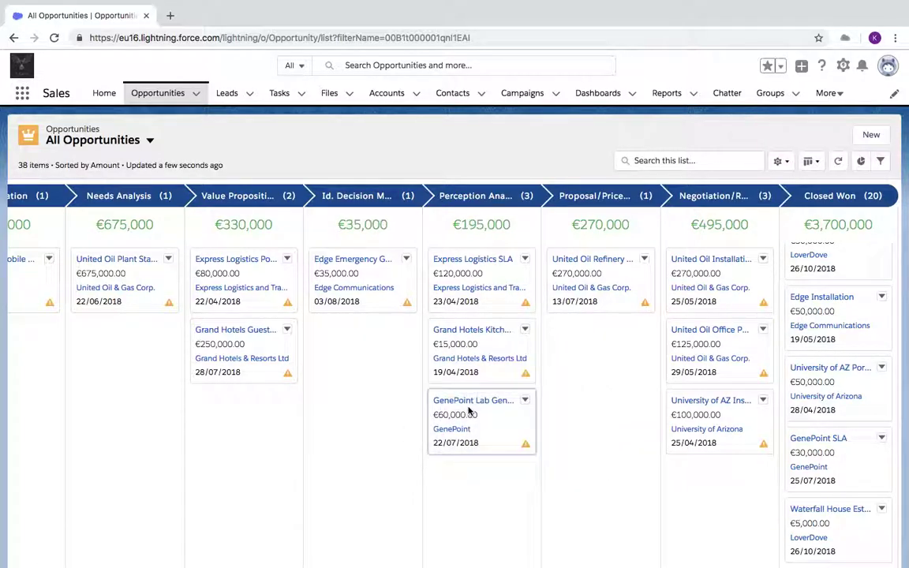
{"action": "left_click_drag", "start_coordinate": [274, 320], "coordinate": [363, 364]}
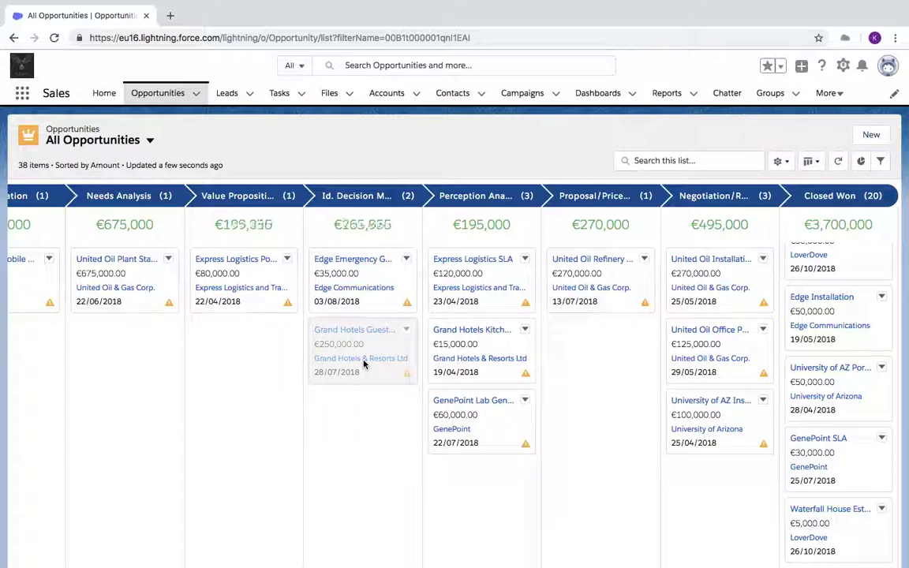